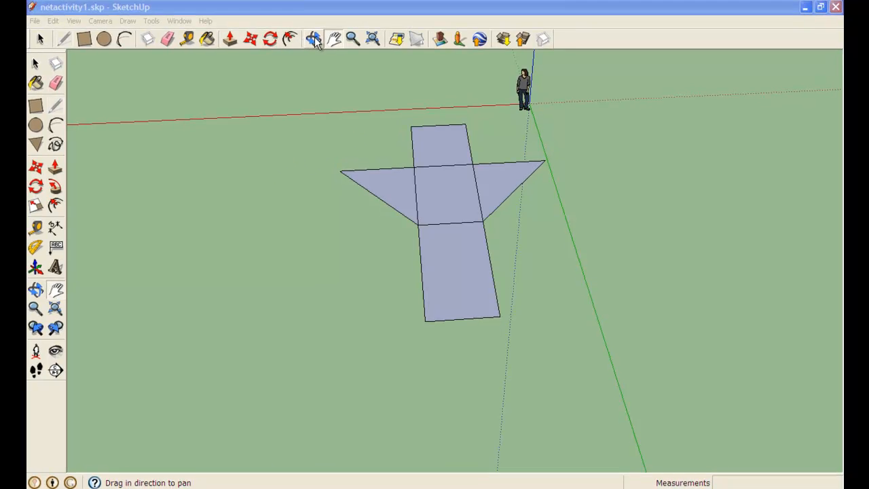
# - Measure the central rectangle's edge shared with the triangular flap farther from the origin, using Tape Measure
pyautogui.click(305, 26)
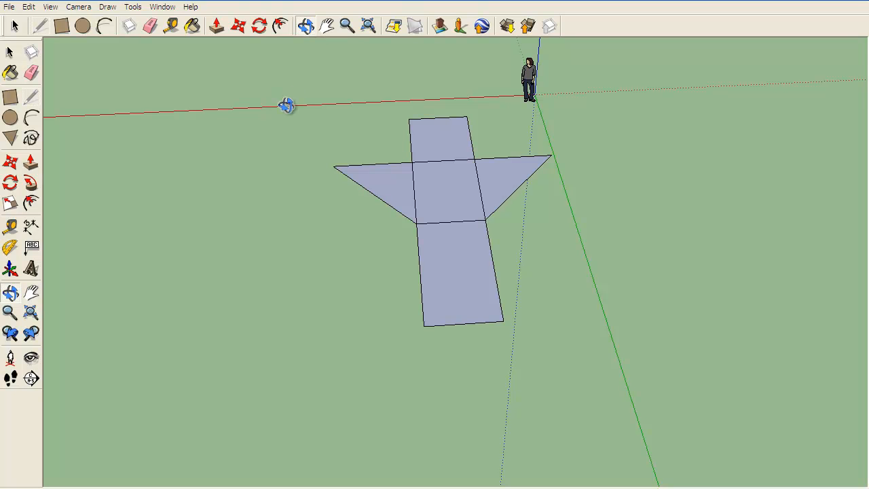
pyautogui.moveTo(248, 133); pyautogui.dragTo(480, 57)
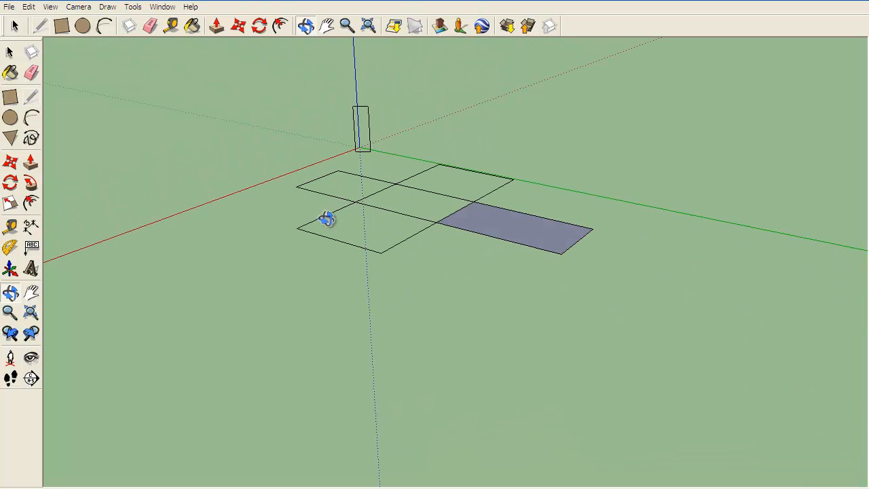
pyautogui.moveTo(311, 248)
pyautogui.mouseDown()
pyautogui.moveTo(378, 228)
pyautogui.moveTo(438, 194)
pyautogui.moveTo(490, 159)
pyautogui.moveTo(490, 143)
pyautogui.moveTo(452, 192)
pyautogui.moveTo(410, 211)
pyautogui.moveTo(325, 215)
pyautogui.moveTo(333, 212)
pyautogui.mouseUp()
pyautogui.moveTo(448, 167); pyautogui.dragTo(400, 153)
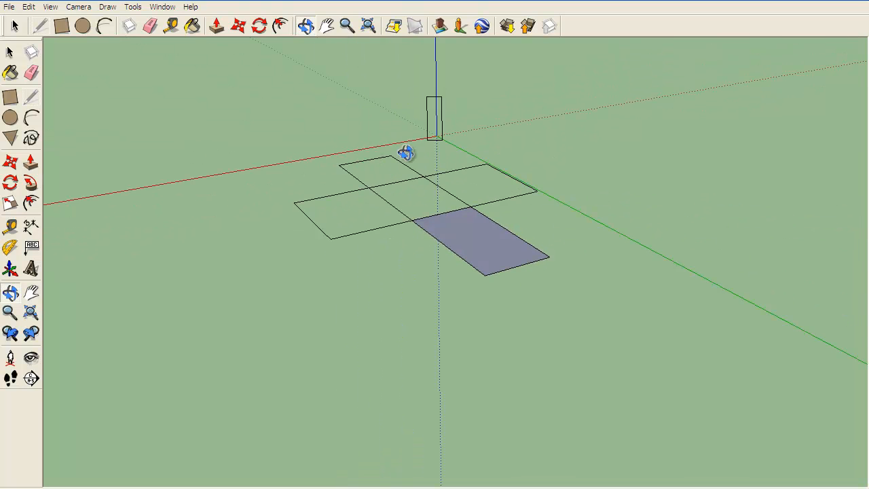
pyautogui.moveTo(434, 198)
pyautogui.mouseDown()
pyautogui.moveTo(407, 250)
pyautogui.moveTo(382, 258)
pyautogui.moveTo(291, 241)
pyautogui.mouseUp()
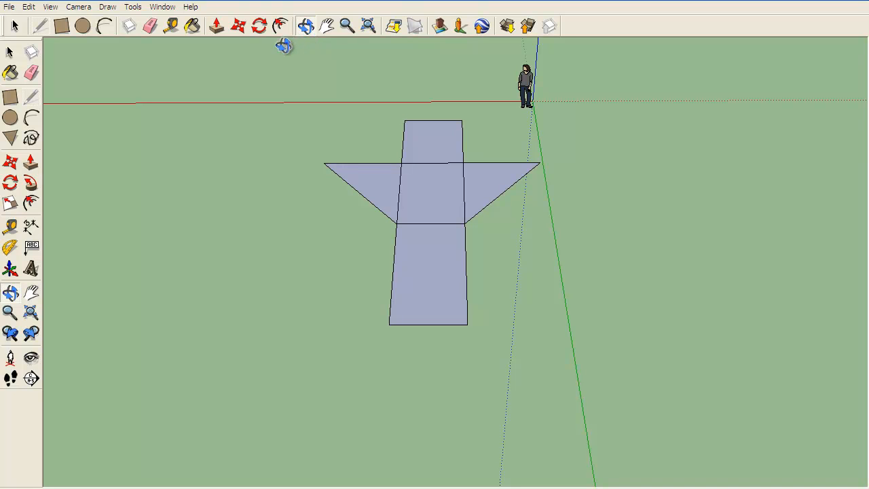
pyautogui.click(171, 26)
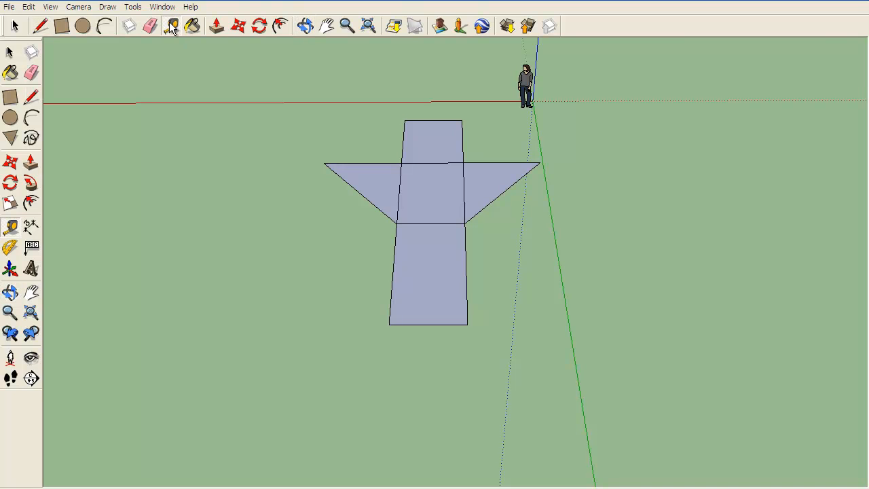
pyautogui.click(401, 158)
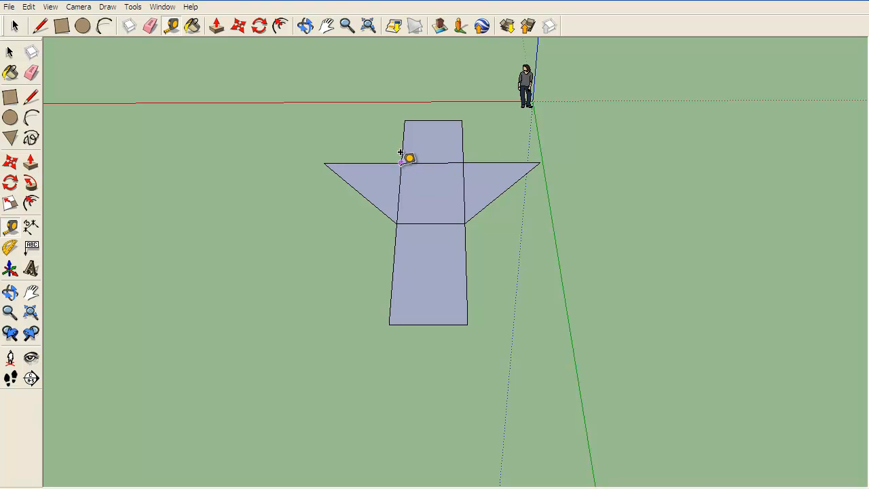
pyautogui.click(398, 215)
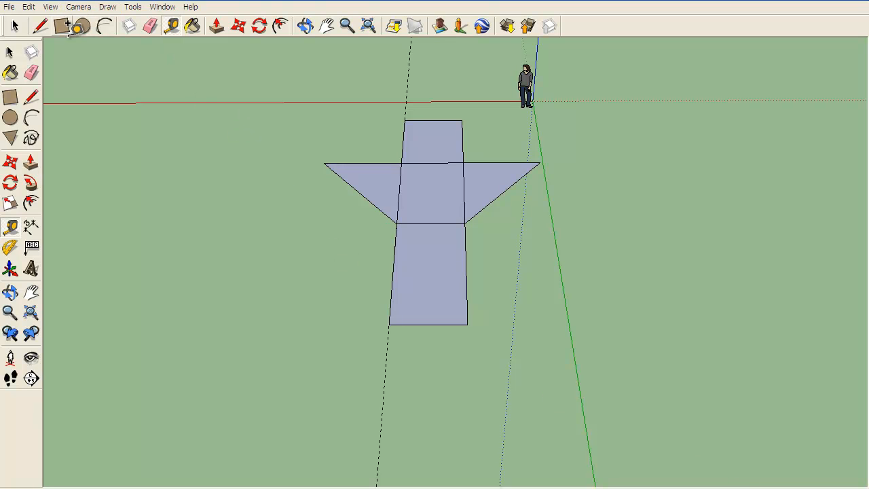
# - Draw a line parallel to the green axis in the empty area beside the net, as long as the central rectangle's side edge
pyautogui.click(38, 28)
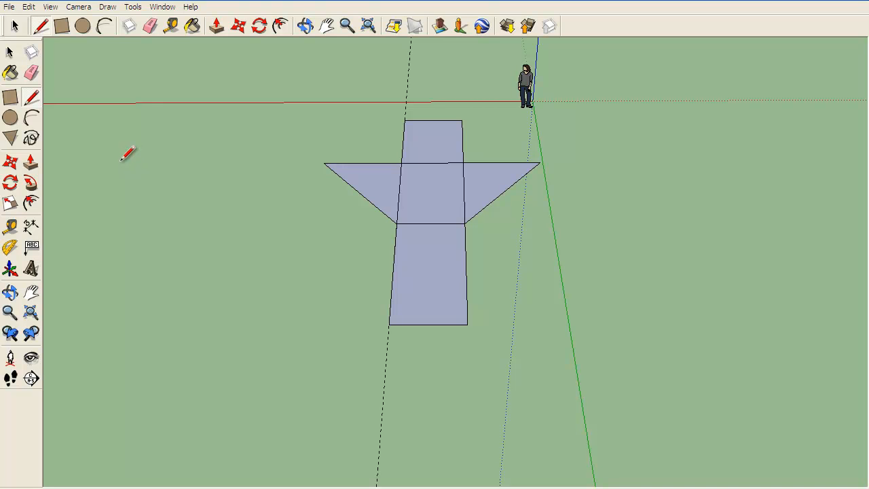
pyautogui.click(120, 162)
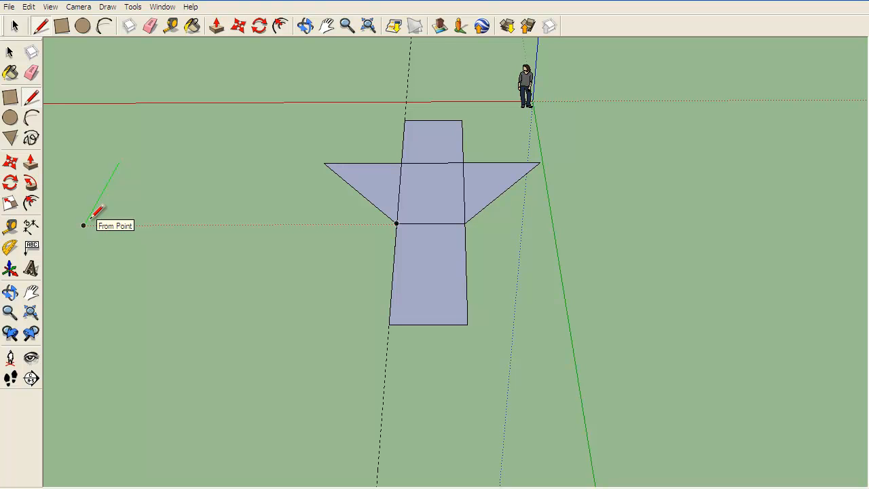
pyautogui.click(91, 217)
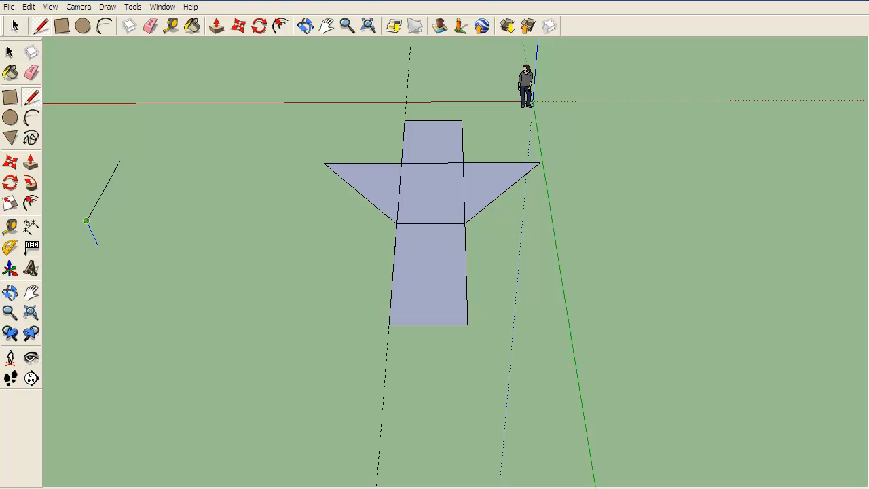
pyautogui.click(14, 26)
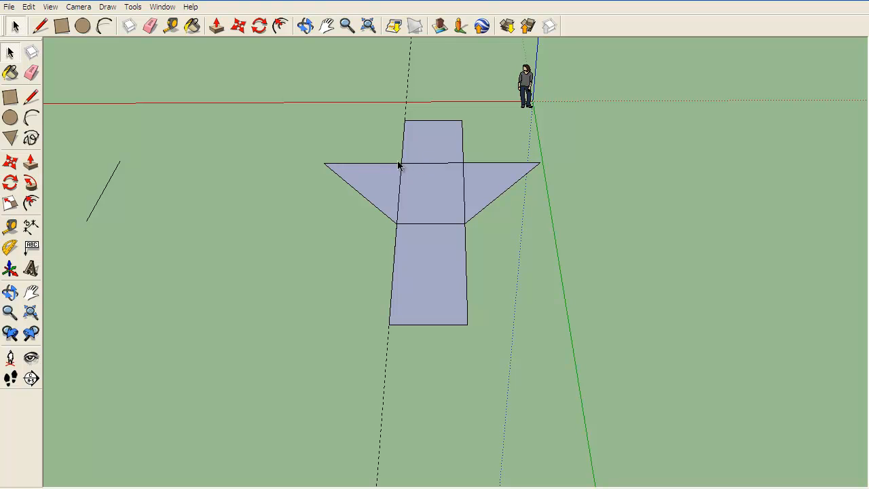
# - Start a Tape Measure reading at the net corner where the central rectangle, the outer triangular flap and the shorter rectangle meet
pyautogui.click(171, 26)
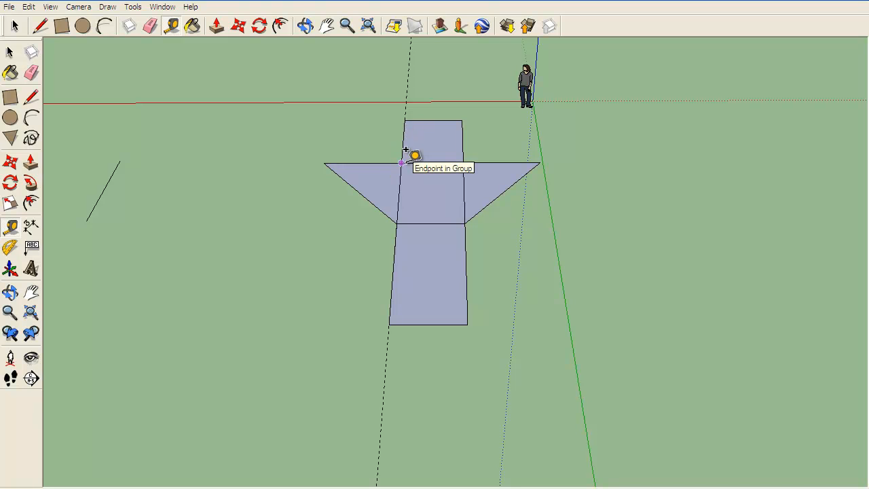
pyautogui.click(405, 150)
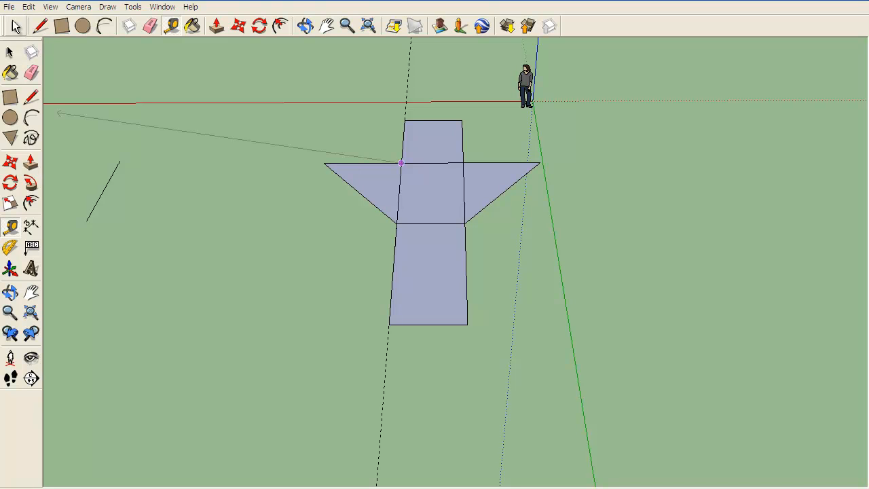
pyautogui.click(16, 25)
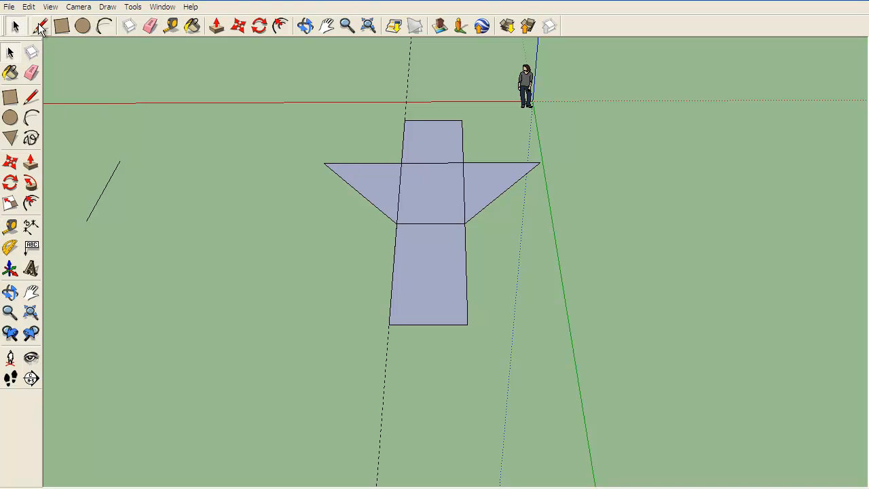
# - Draw a line up the blue axis from the loose line's end nearest the red axis, and close it into a right triangle
pyautogui.click(40, 26)
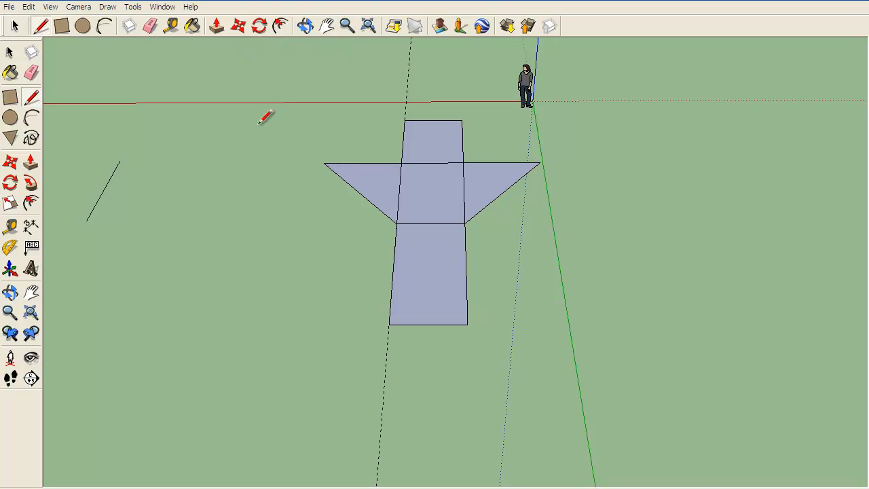
pyautogui.click(323, 29)
pyautogui.moveTo(195, 145); pyautogui.dragTo(415, 167)
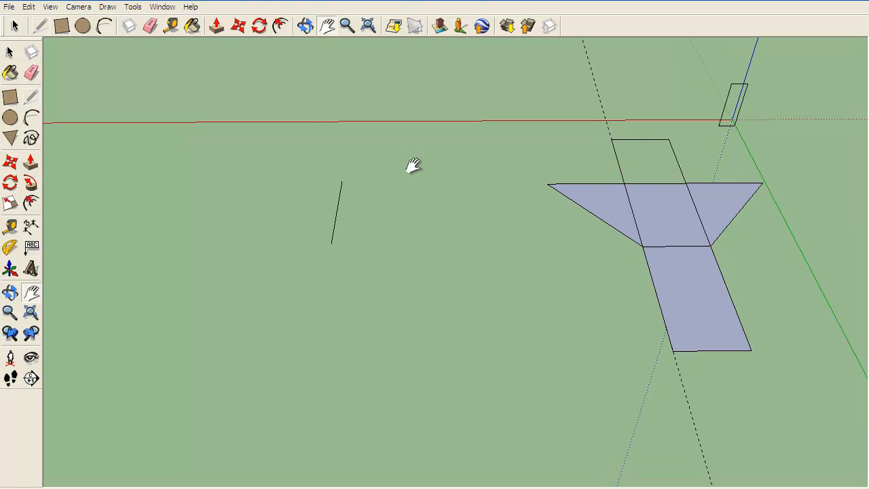
pyautogui.click(305, 26)
pyautogui.moveTo(227, 204); pyautogui.dragTo(440, 279)
pyautogui.moveTo(498, 250); pyautogui.dragTo(538, 197)
pyautogui.moveTo(554, 142); pyautogui.dragTo(558, 100)
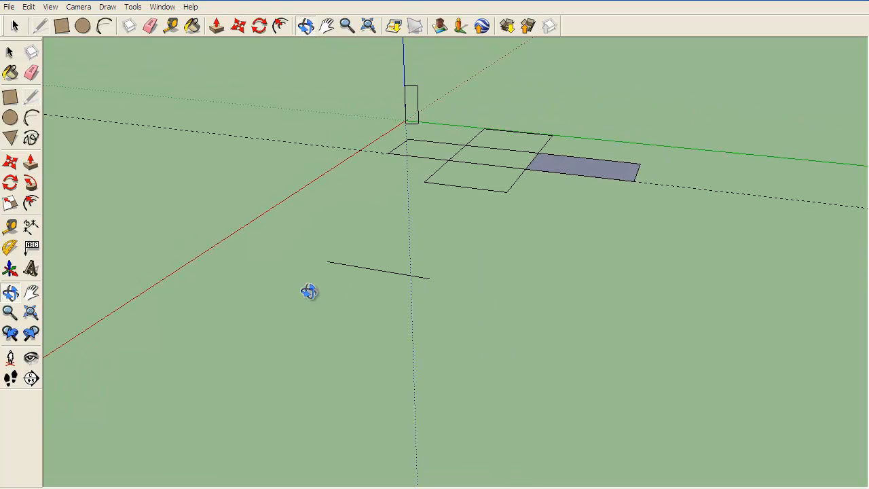
pyautogui.moveTo(294, 296); pyautogui.dragTo(391, 223)
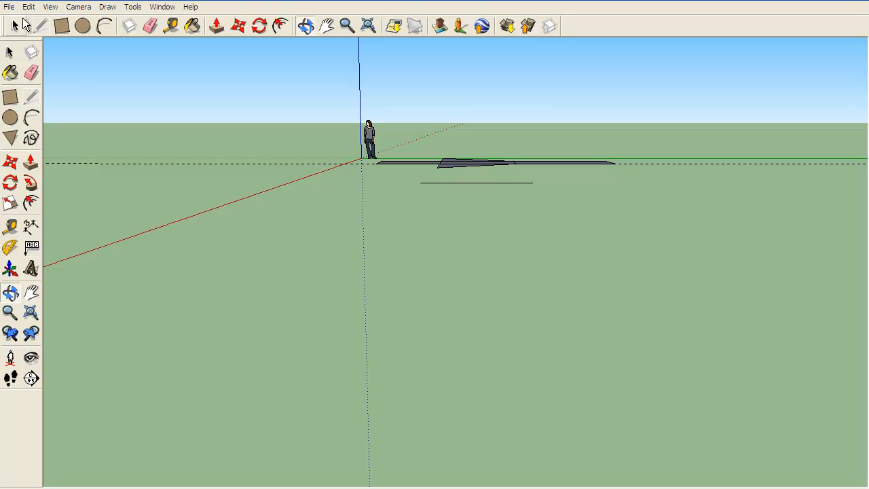
pyautogui.click(41, 26)
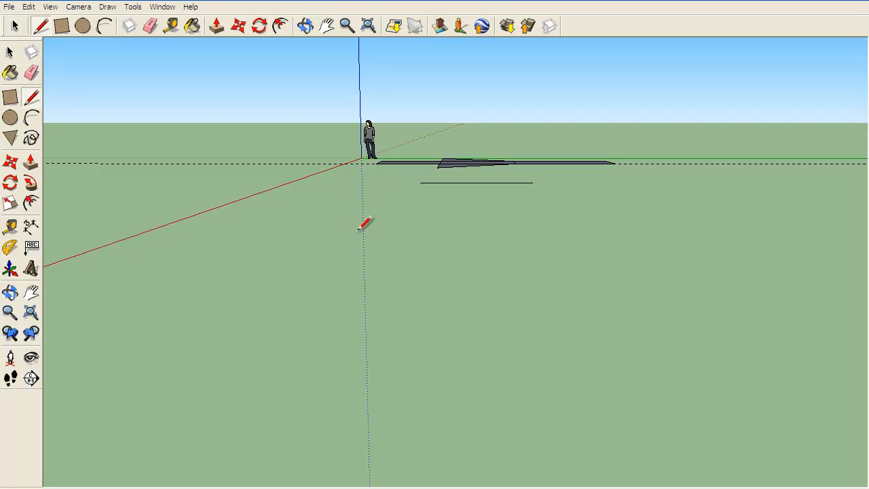
pyautogui.click(420, 182)
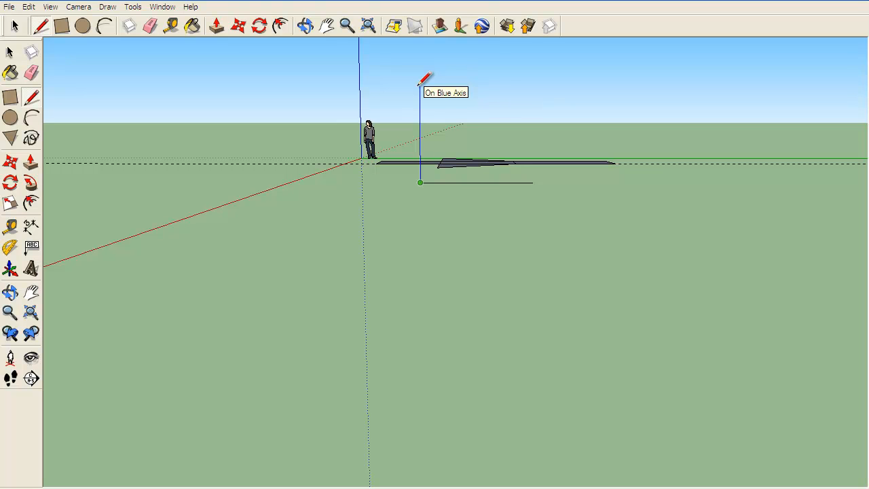
pyautogui.click(419, 85)
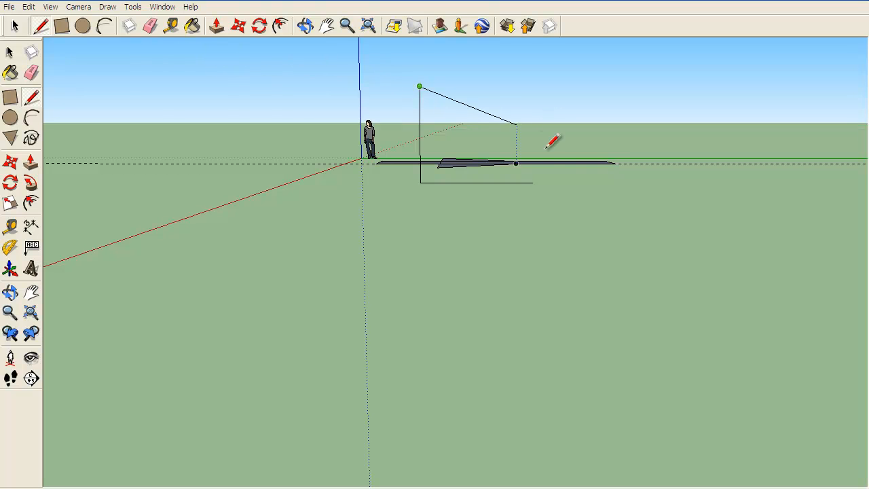
pyautogui.click(533, 182)
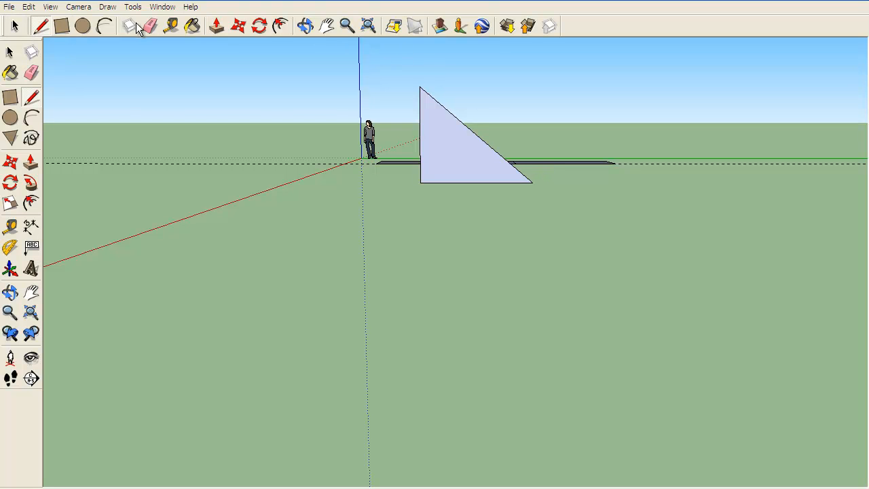
# - Measure the width of the net's central rectangle along the edge shared with the longer rectangle
pyautogui.click(317, 21)
pyautogui.moveTo(508, 155); pyautogui.dragTo(351, 156)
pyautogui.moveTo(441, 137); pyautogui.dragTo(278, 234)
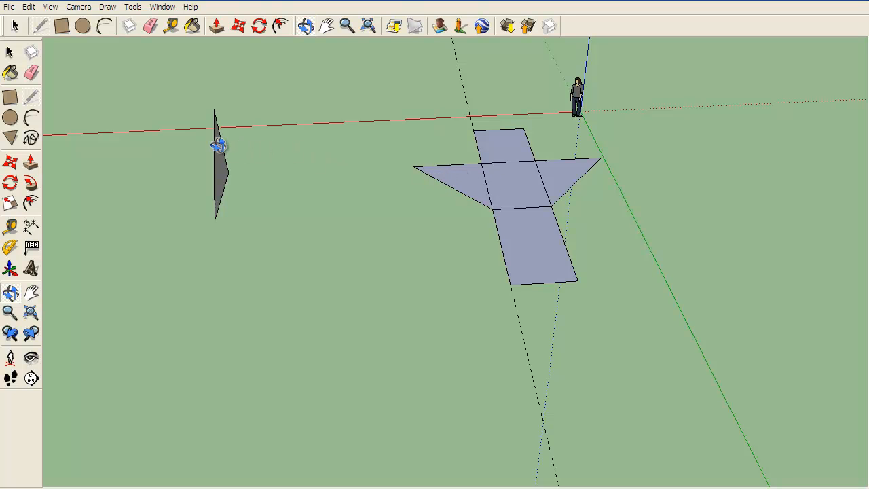
pyautogui.moveTo(289, 194); pyautogui.dragTo(267, 194)
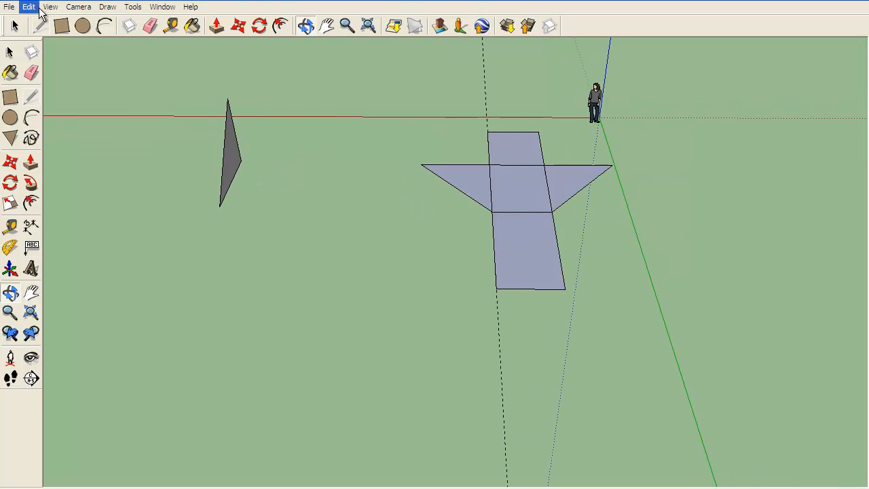
pyautogui.click(18, 26)
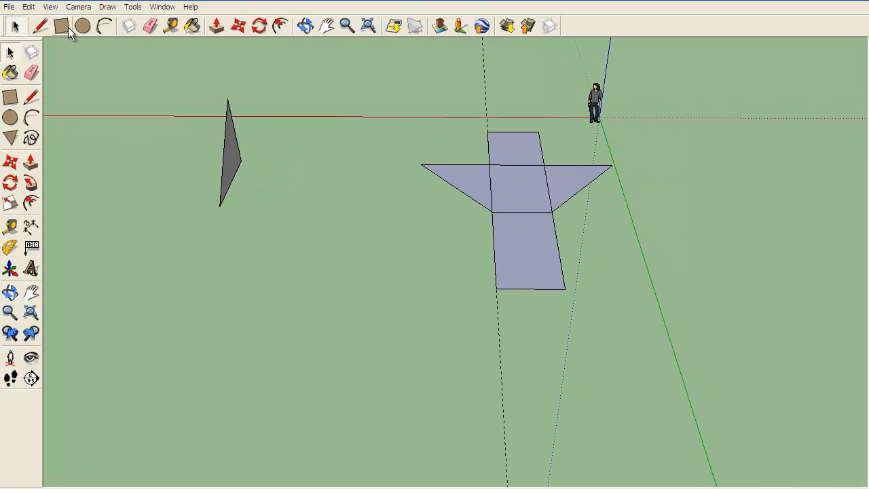
pyautogui.click(172, 27)
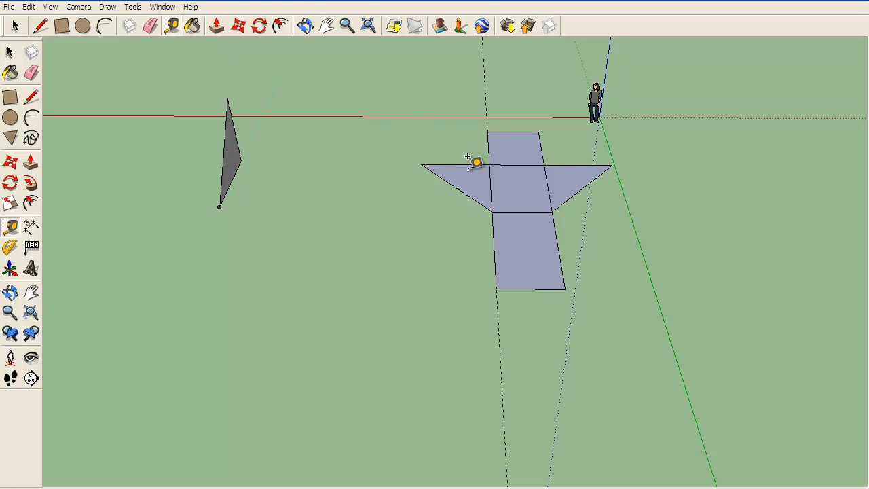
pyautogui.click(492, 196)
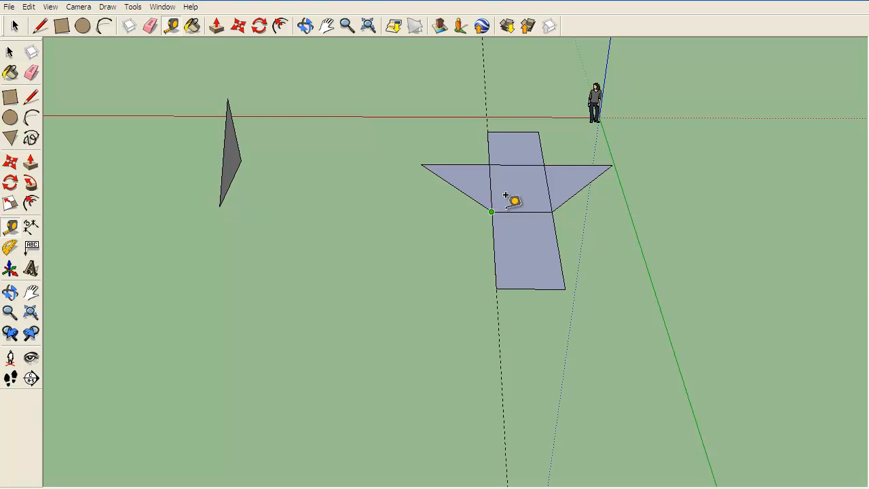
pyautogui.click(551, 199)
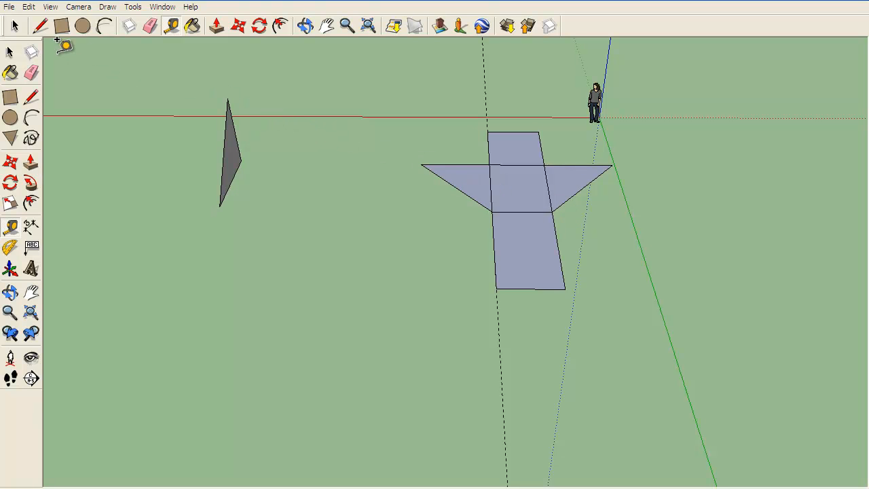
# - Push/Pull the upright triangle toward the net into a prism as deep as the net's central rectangle is wide
pyautogui.click(218, 28)
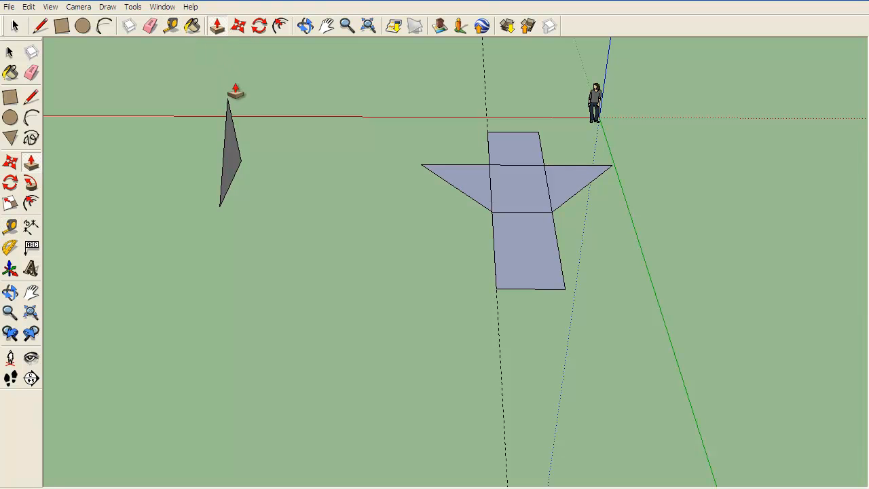
pyautogui.click(237, 155)
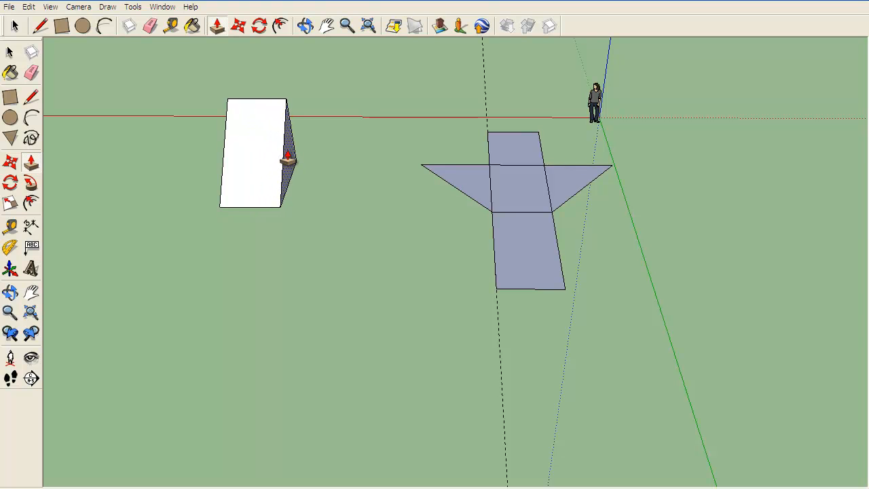
pyautogui.click(286, 158)
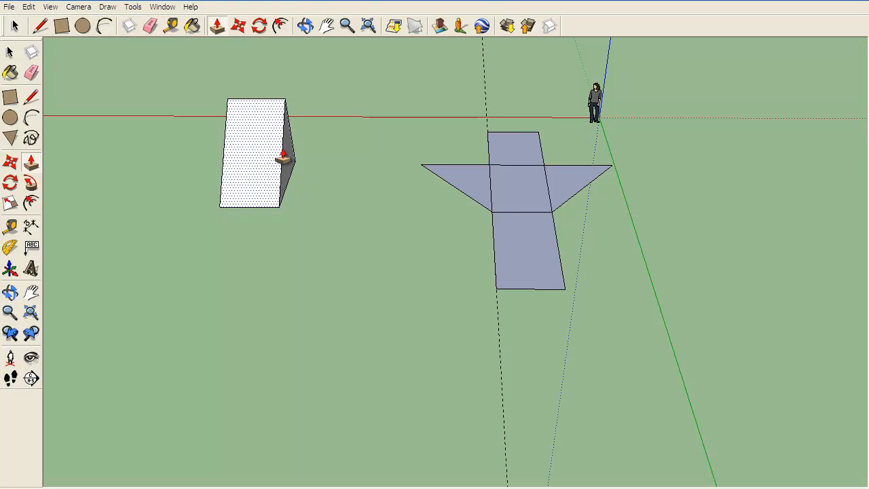
# - Check the finished prism from several sides and erase the dashed guide line running along the net
pyautogui.click(313, 27)
pyautogui.moveTo(590, 217); pyautogui.dragTo(355, 171)
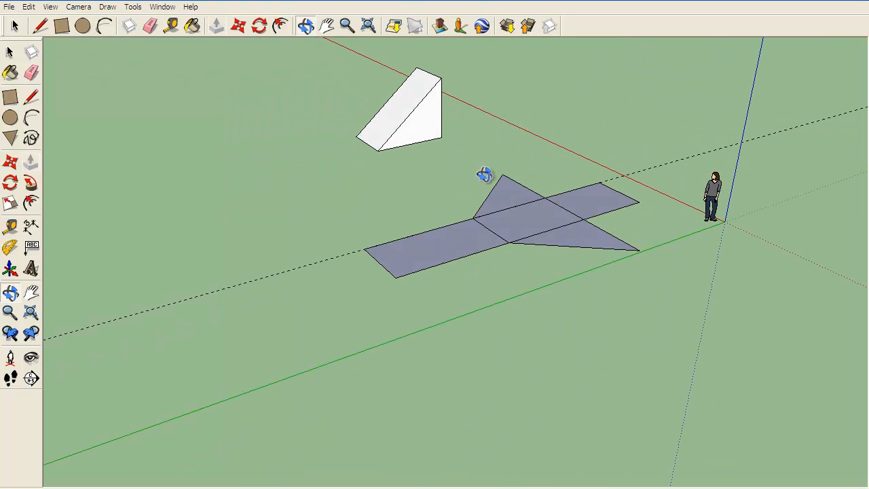
pyautogui.moveTo(647, 175); pyautogui.dragTo(605, 170)
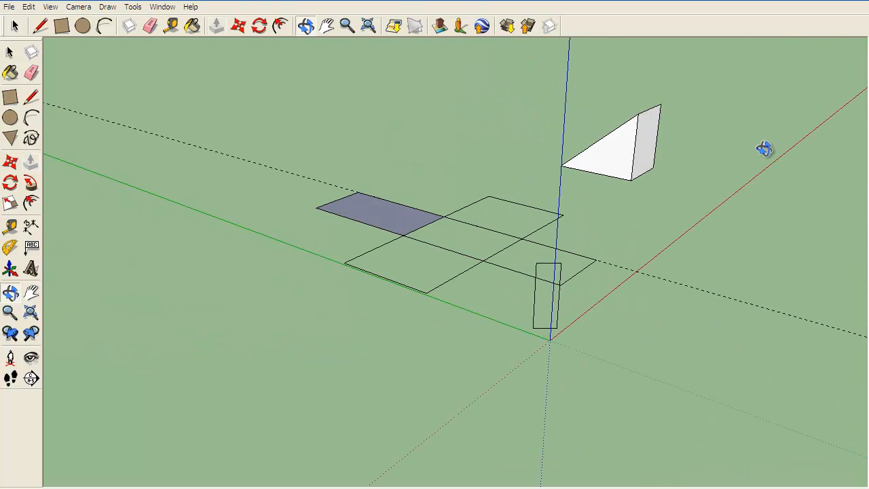
pyautogui.moveTo(758, 152)
pyautogui.mouseDown()
pyautogui.moveTo(683, 200)
pyautogui.moveTo(552, 208)
pyautogui.moveTo(481, 181)
pyautogui.moveTo(730, 148)
pyautogui.mouseUp()
pyautogui.moveTo(685, 170); pyautogui.dragTo(543, 201)
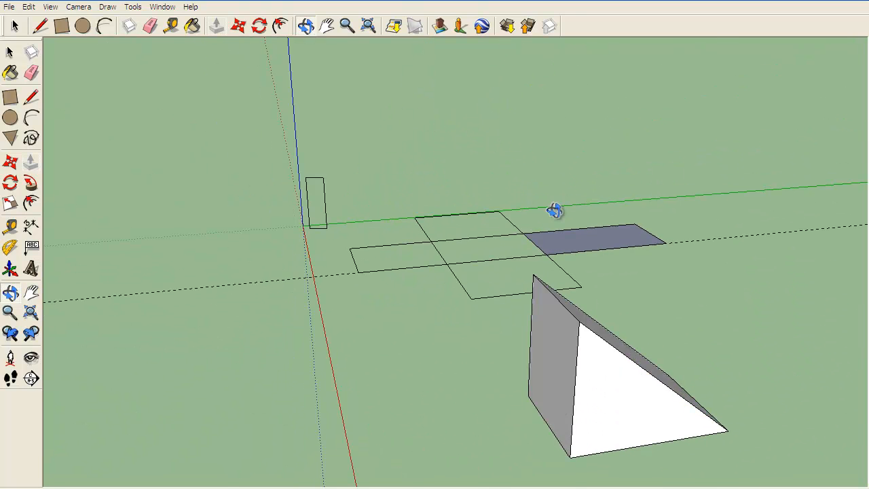
pyautogui.moveTo(792, 337); pyautogui.dragTo(619, 323)
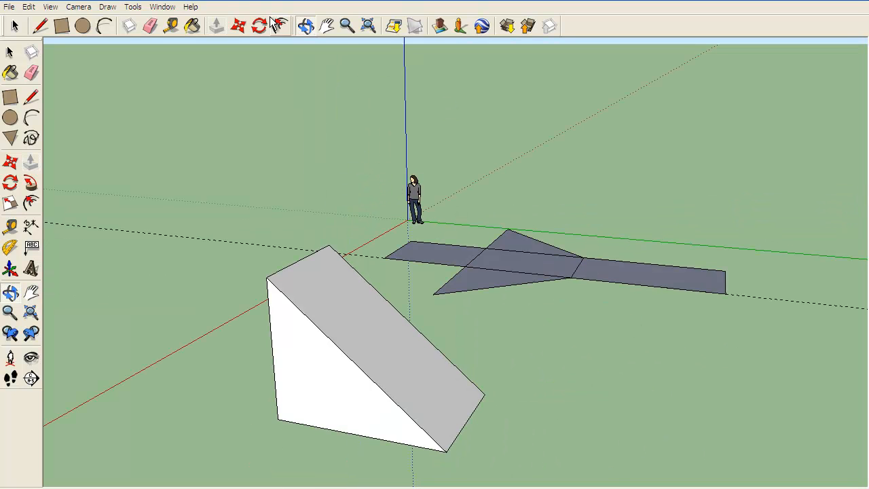
pyautogui.click(151, 27)
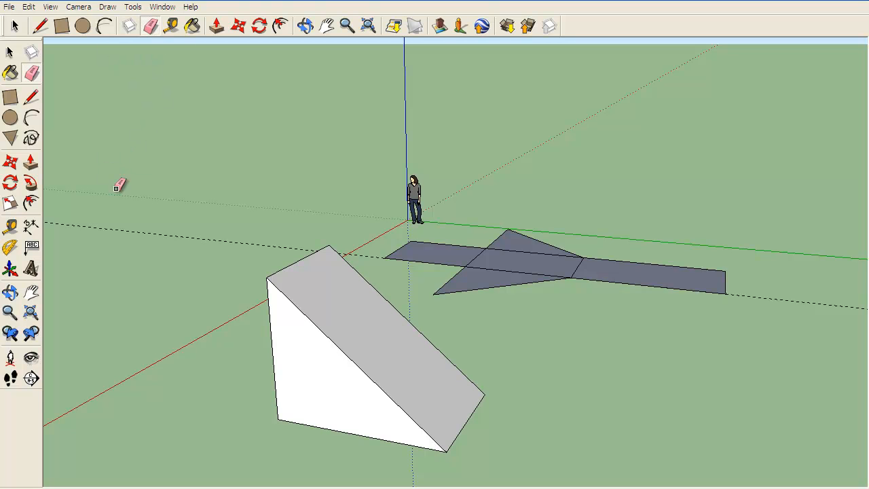
pyautogui.click(127, 232)
# - Bring up the file commands for the model
pyautogui.click(12, 6)
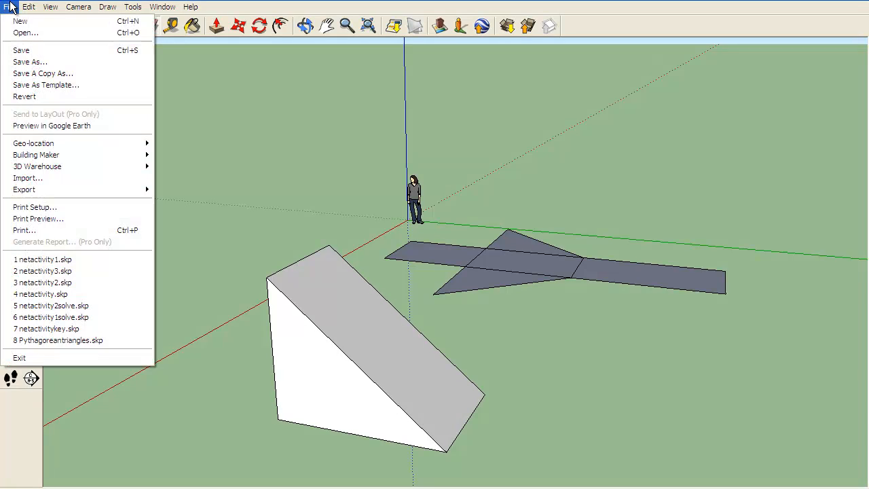